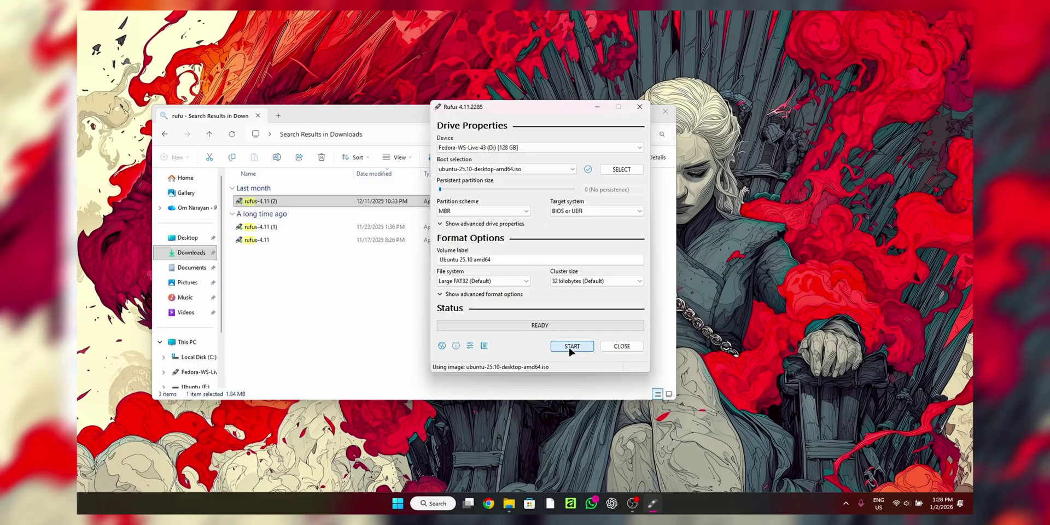
Accept downloading core.img so Rufus can write the Ubuntu 25.10 ISO to USB.
{"action": "left_click", "coordinate": [528, 326]}
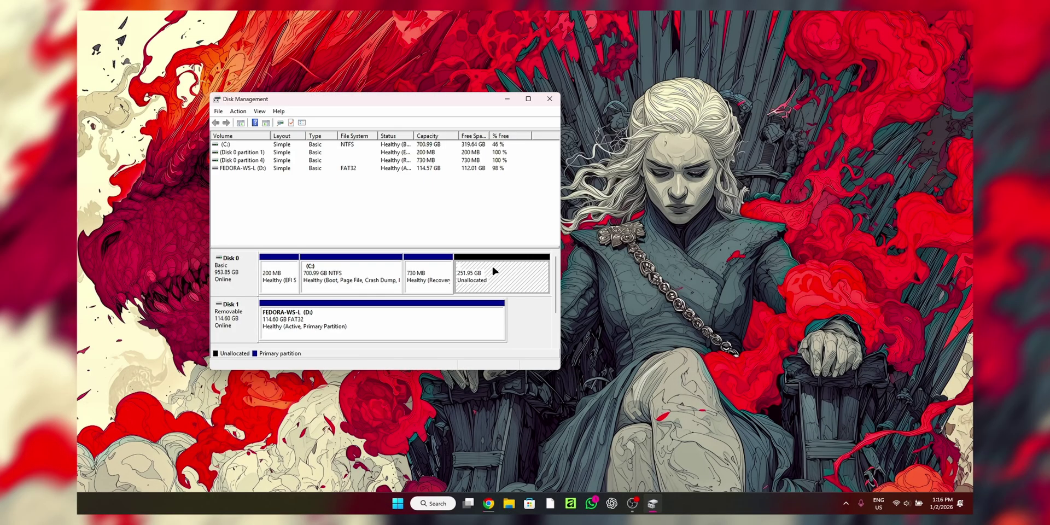
Turn the 251.95 GB unallocated space into an NTFS volume labelled Ubuntu (E:).
{"action": "left_click", "coordinate": [528, 273]}
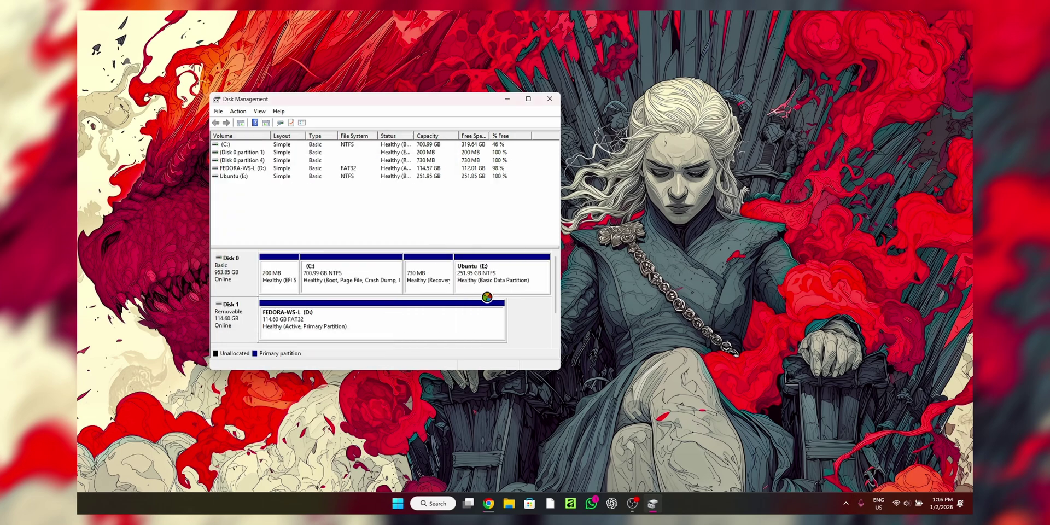
{"action": "left_click", "coordinate": [653, 503]}
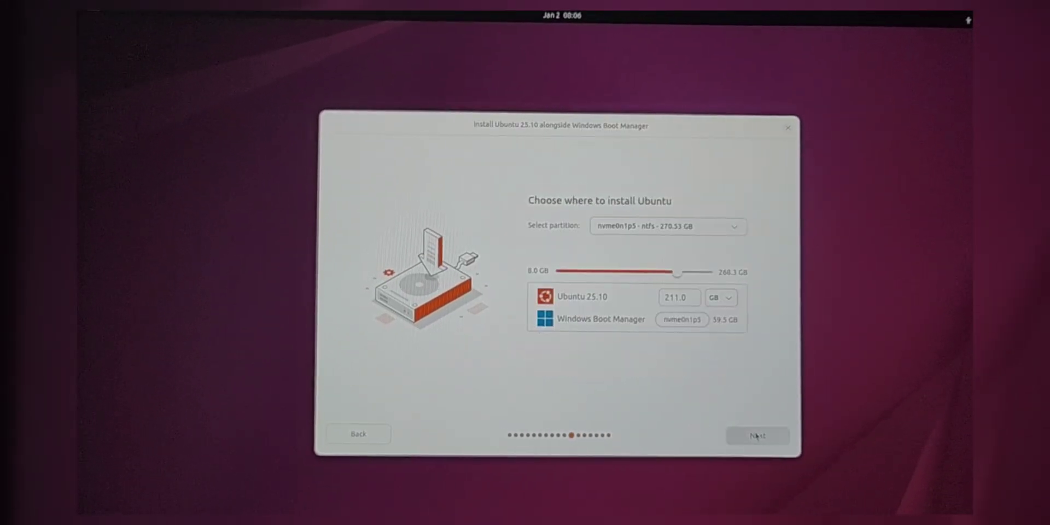
Install Ubuntu alongside Windows Boot Manager, shrinking nvme0n1p5 to 14.53 GB for ext4 root.
{"action": "left_click", "coordinate": [657, 226]}
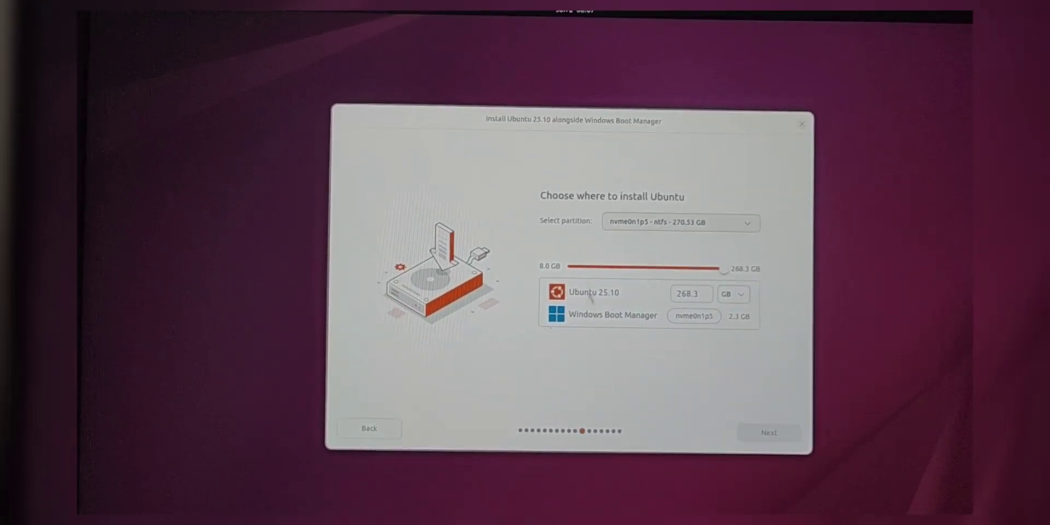
{"action": "left_click", "coordinate": [684, 221]}
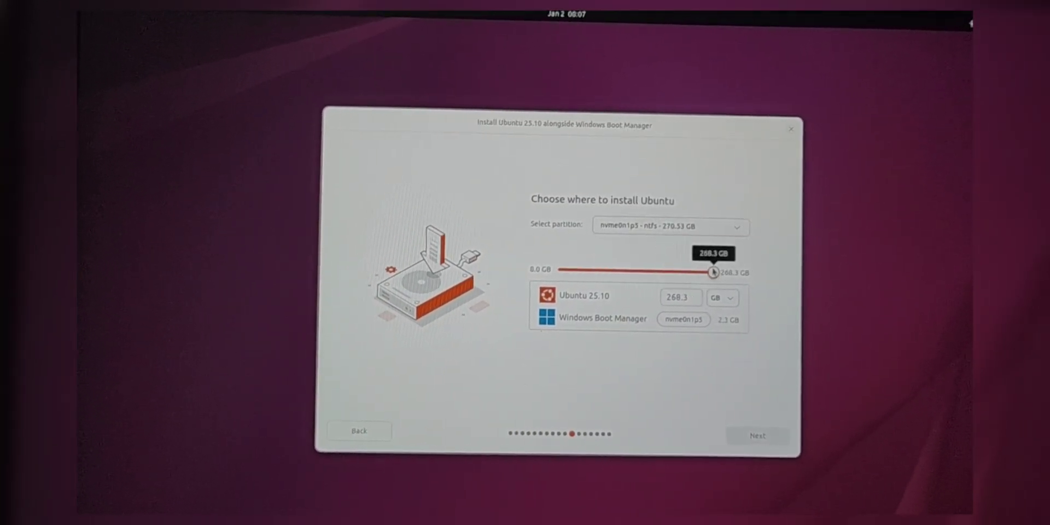
{"action": "left_click", "coordinate": [754, 436]}
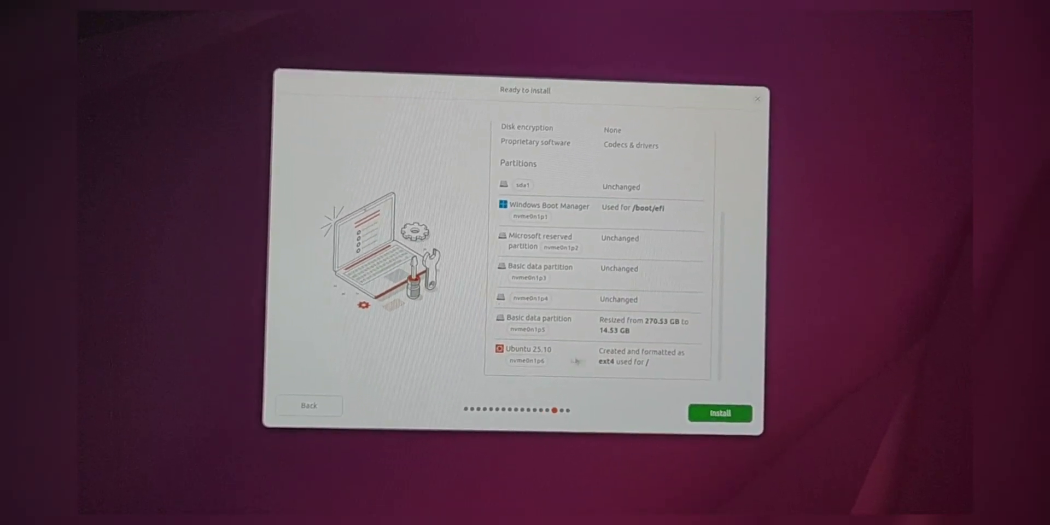
{"action": "left_click", "coordinate": [721, 407]}
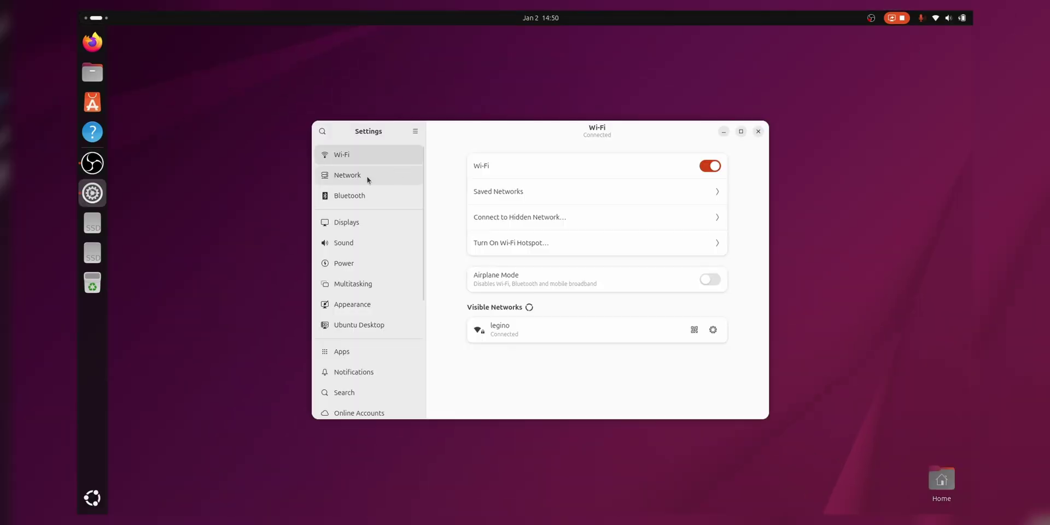
Set a blue accent colour and the kangaroo wallpaper in Appearance settings.
{"action": "left_click", "coordinate": [347, 222]}
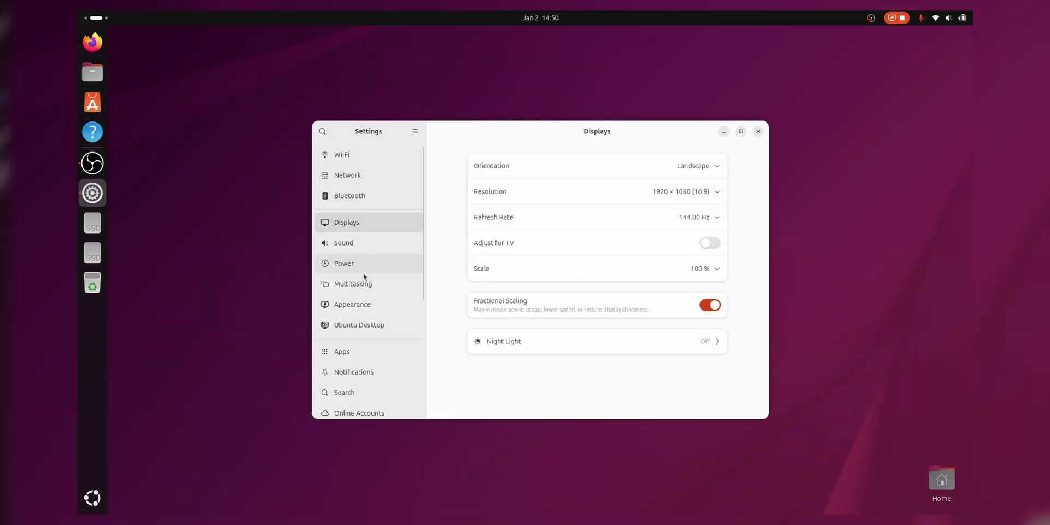
{"action": "left_click", "coordinate": [352, 304]}
{"action": "left_click", "coordinate": [509, 307]}
{"action": "scroll", "coordinate": [602, 328], "scroll_direction": "down", "scroll_amount": 3}
{"action": "left_click", "coordinate": [671, 202]}
{"action": "left_click", "coordinate": [596, 378]}
{"action": "left_click", "coordinate": [689, 202]}
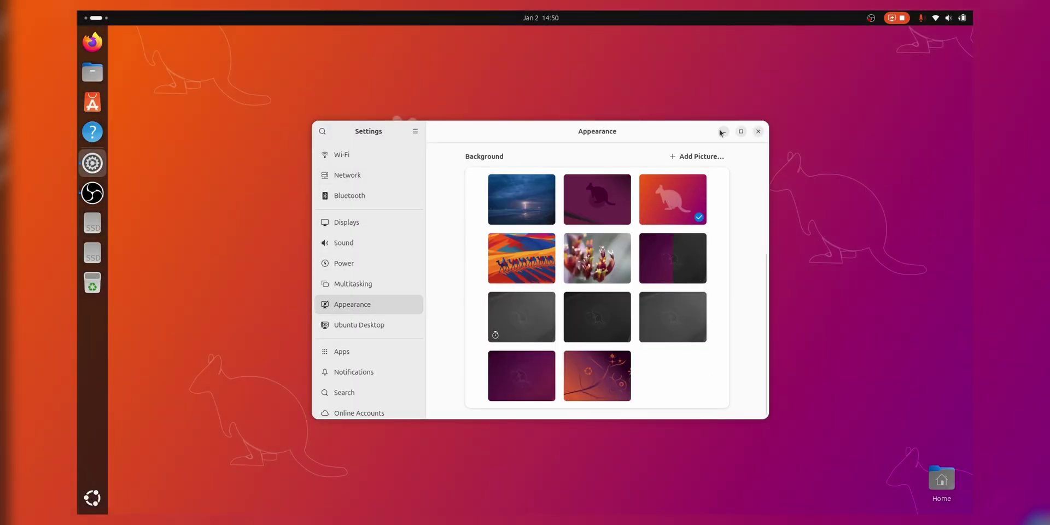
{"action": "scroll", "coordinate": [696, 264], "scroll_direction": "up", "scroll_amount": 1}
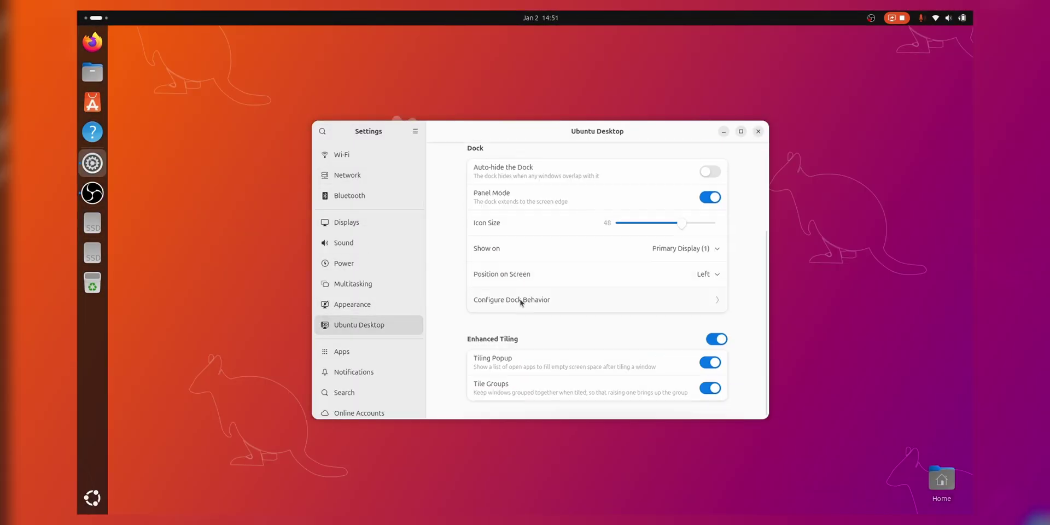
Move the Ubuntu dock to the bottom of the screen.
{"action": "left_click", "coordinate": [514, 292]}
{"action": "key", "text": "Escape"}
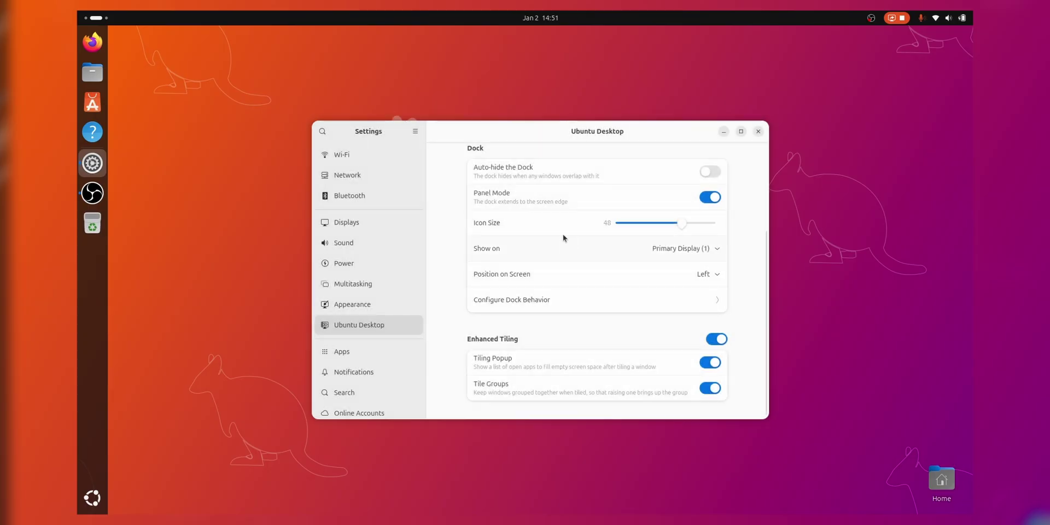
{"action": "left_click", "coordinate": [701, 274]}
{"action": "left_click", "coordinate": [706, 314]}
{"action": "key", "text": "alt+F4"}
Reopen Settings via the desktop's icon settings and return to Appearance.
{"action": "right_click", "coordinate": [452, 208]}
{"action": "left_click", "coordinate": [452, 305]}
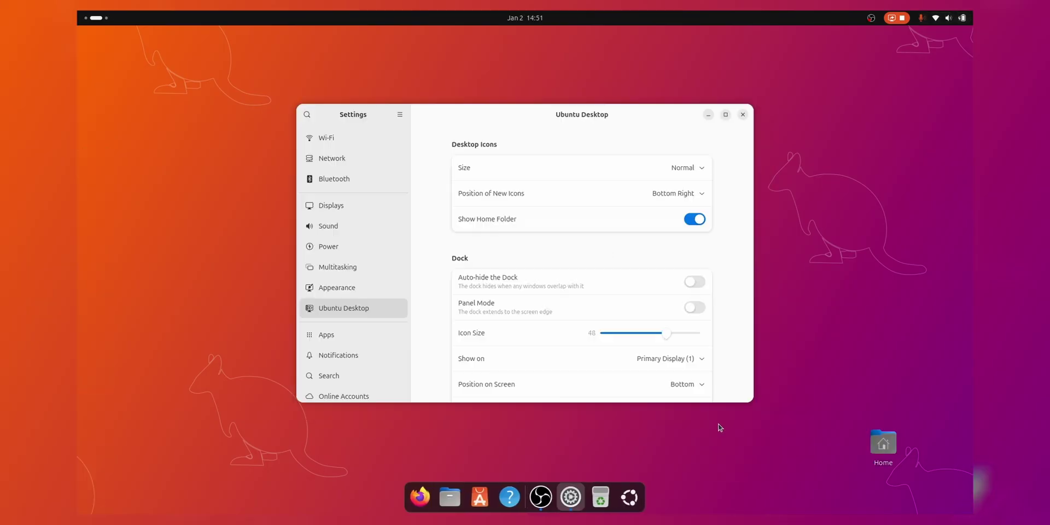
{"action": "left_click", "coordinate": [336, 287]}
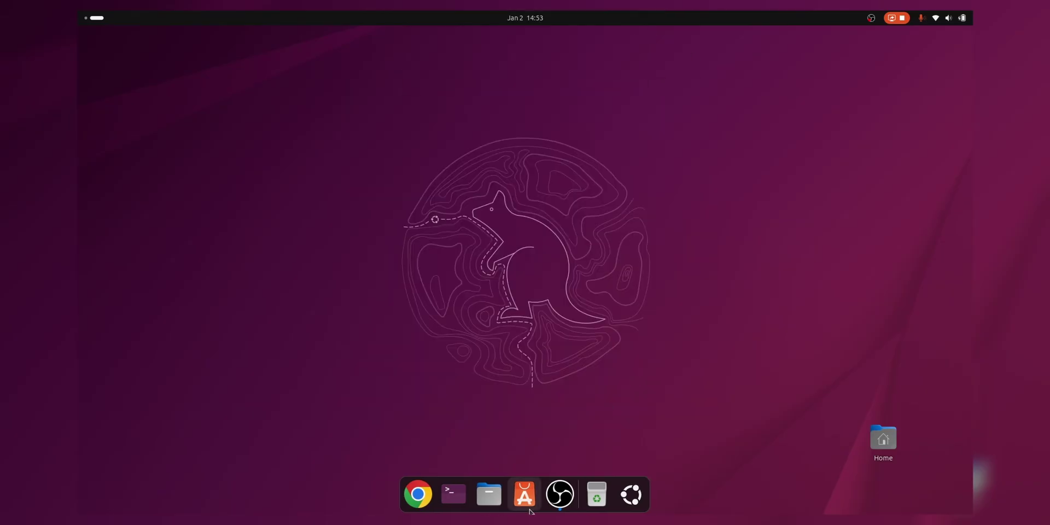
Open a new Google Chrome tab from the app grid and dock.
{"action": "left_click", "coordinate": [635, 496]}
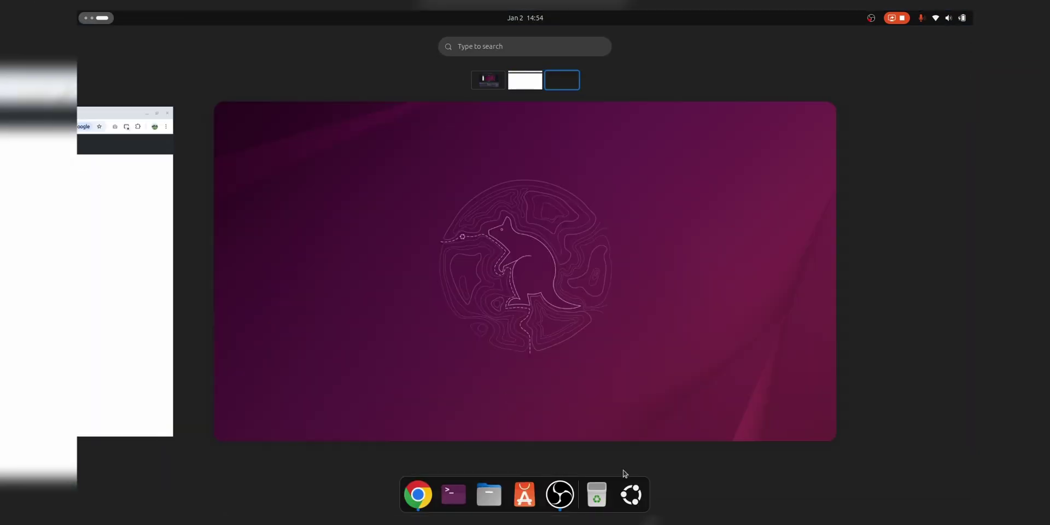
{"action": "right_click", "coordinate": [560, 495]}
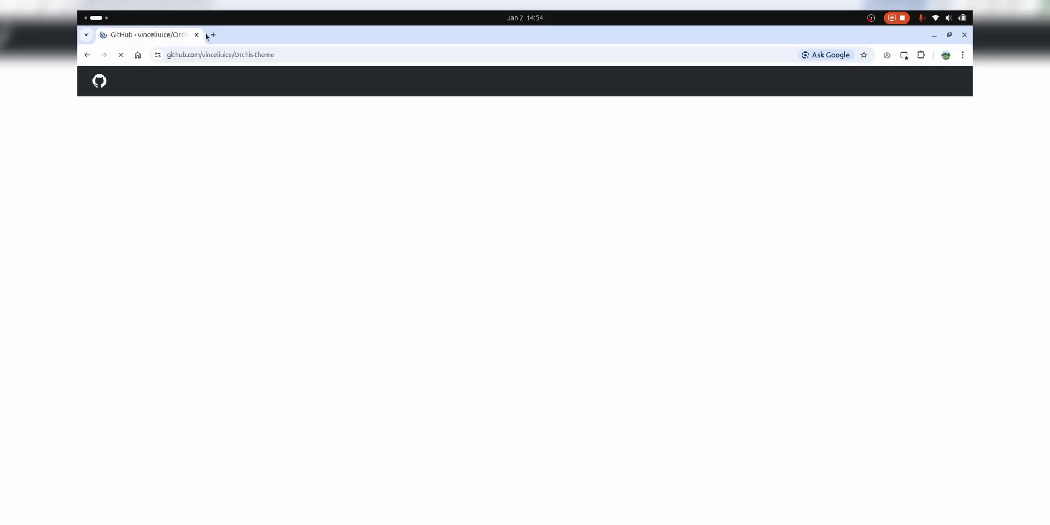
{"action": "left_click", "coordinate": [206, 33]}
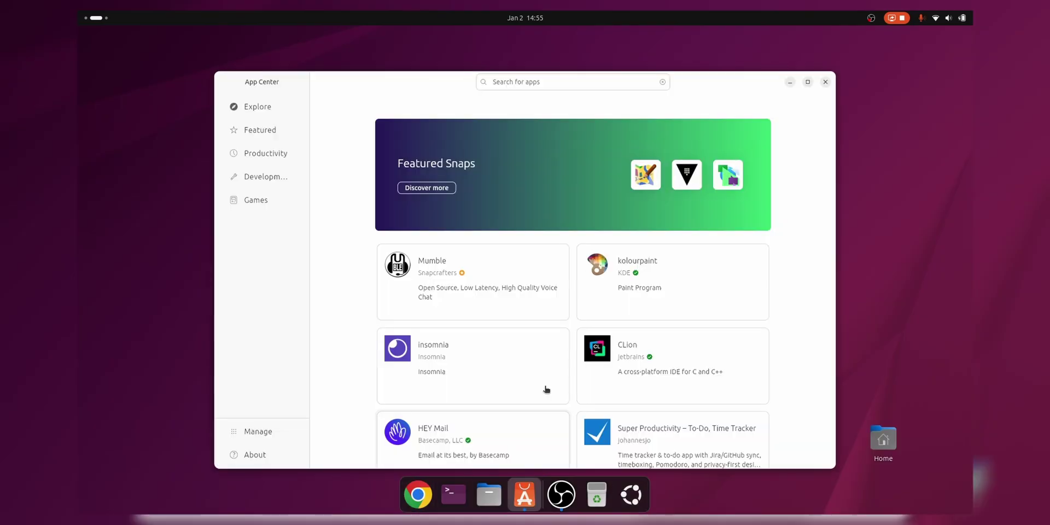
Install Steam from the App Center, choosing its release channel.
{"action": "left_click", "coordinate": [541, 82]}
{"action": "type", "text": "steam"}
{"action": "left_click", "coordinate": [457, 181]}
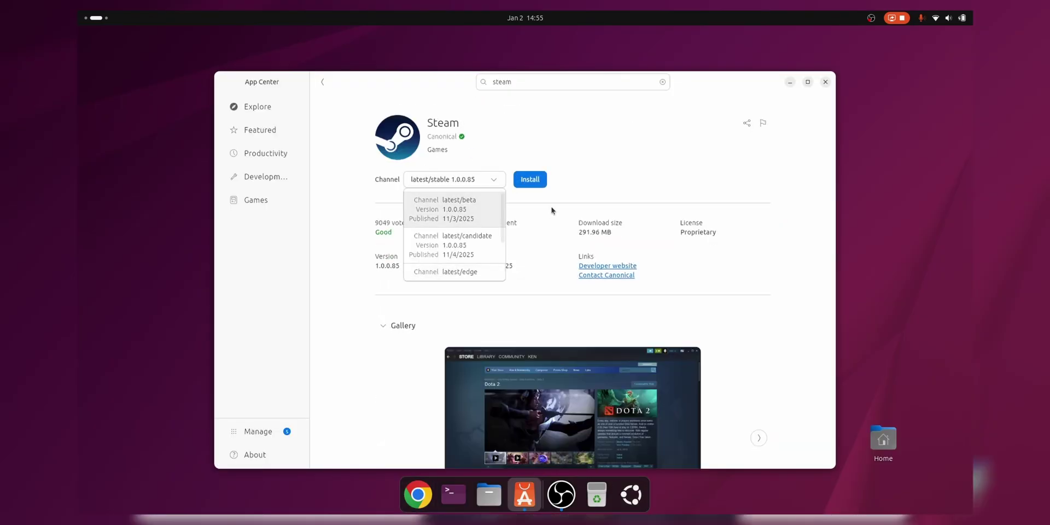
{"action": "left_click", "coordinate": [551, 211]}
{"action": "left_click", "coordinate": [530, 179]}
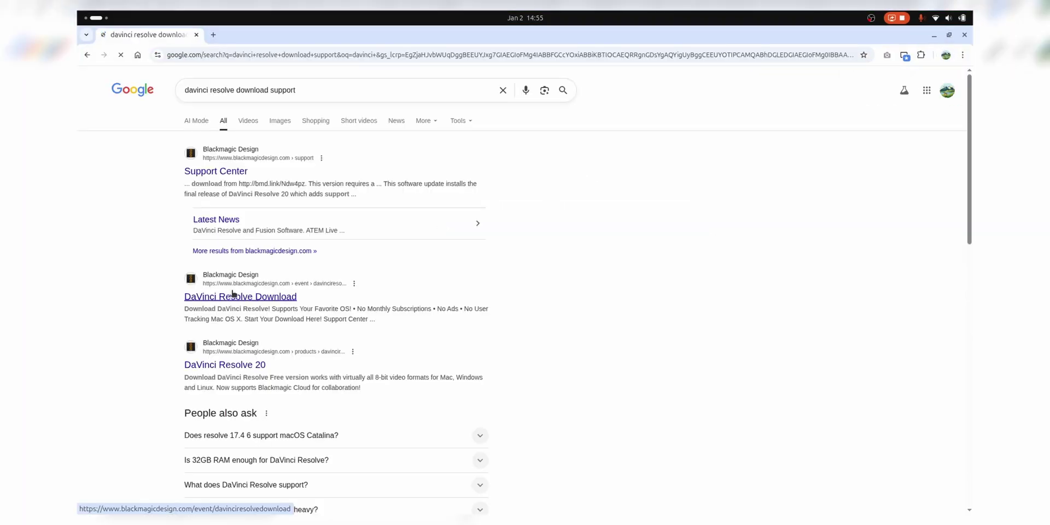
Download the Linux build of DaVinci Resolve from Blackmagic support and check downloads.
{"action": "left_click", "coordinate": [233, 296]}
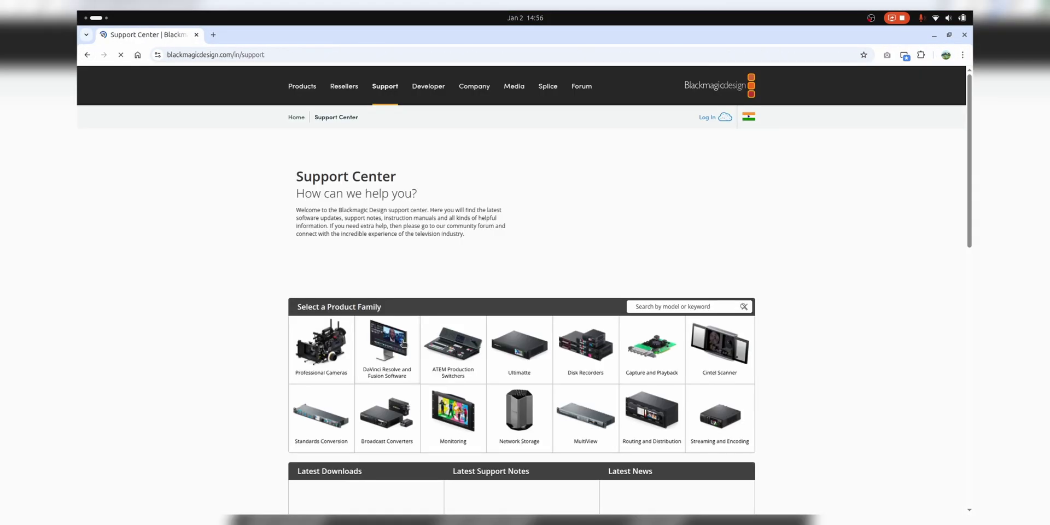
{"action": "scroll", "coordinate": [374, 257], "scroll_direction": "down", "scroll_amount": 5}
{"action": "scroll", "coordinate": [372, 255], "scroll_direction": "down", "scroll_amount": 5}
{"action": "scroll", "coordinate": [372, 253], "scroll_direction": "down", "scroll_amount": 5}
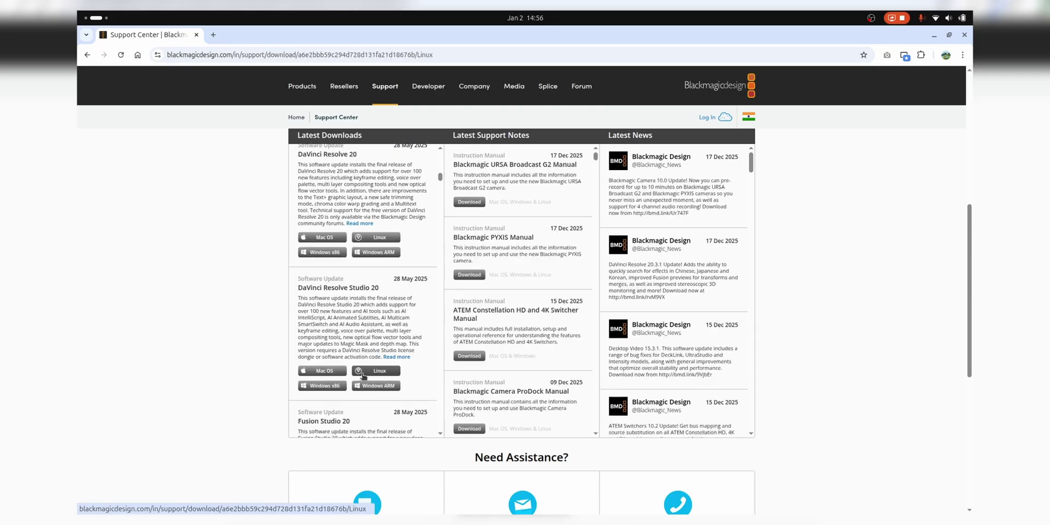
{"action": "left_click", "coordinate": [376, 363]}
{"action": "left_click", "coordinate": [900, 135]}
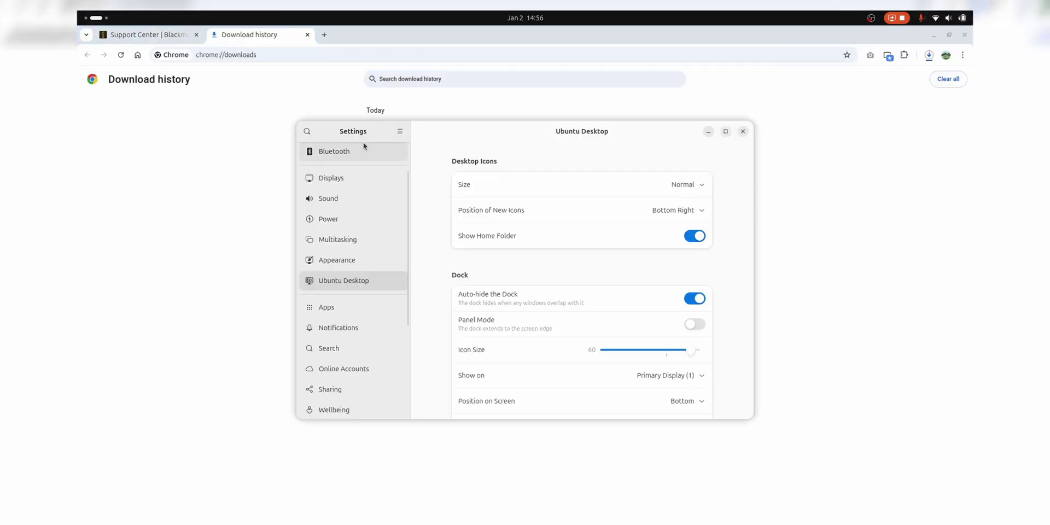
Glance at Multitasking and Bluetooth settings, then search 'papirus' and open the OMG Ubuntu guide.
{"action": "left_click", "coordinate": [340, 237]}
{"action": "left_click", "coordinate": [352, 197]}
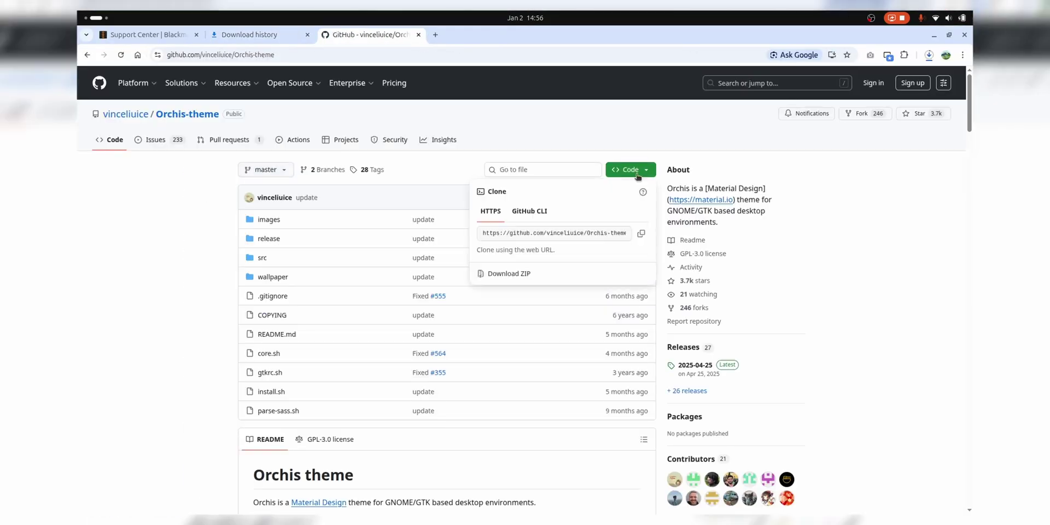
{"action": "left_click", "coordinate": [464, 55]}
{"action": "type", "text": "papirus icon theme"}
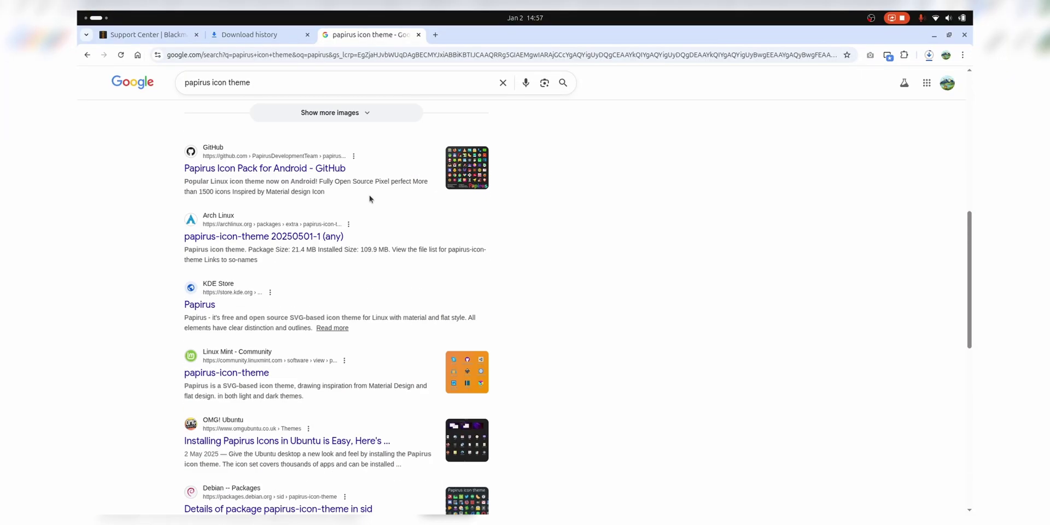
{"action": "left_click", "coordinate": [330, 441]}
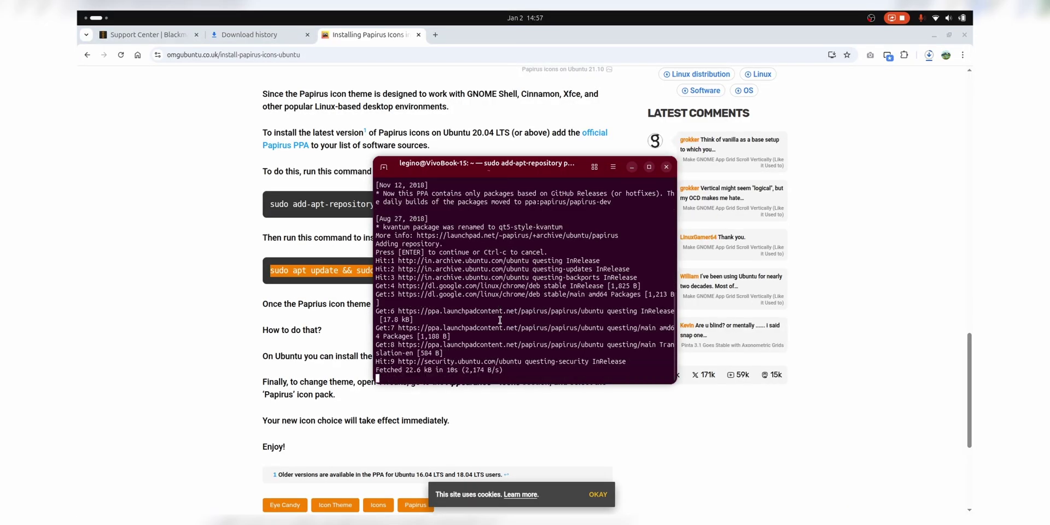
Paste the Papirus update-and-install apt command into the terminal.
{"action": "type", "text": "sudo apt update && sudo apt install papirus-icon-theme"}
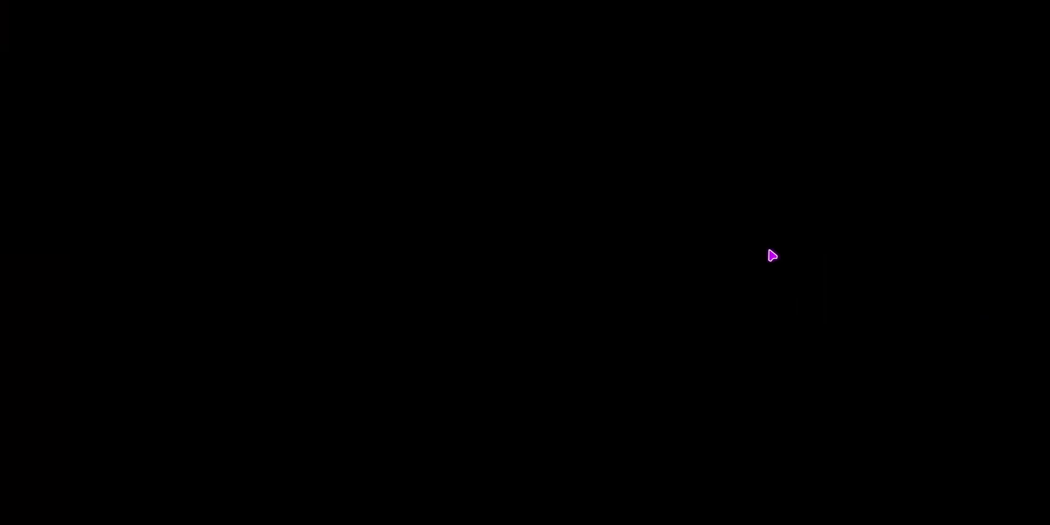
Wait on the 'Steam is not responding' dialog, then force quit Steam.
{"action": "left_click", "coordinate": [574, 299]}
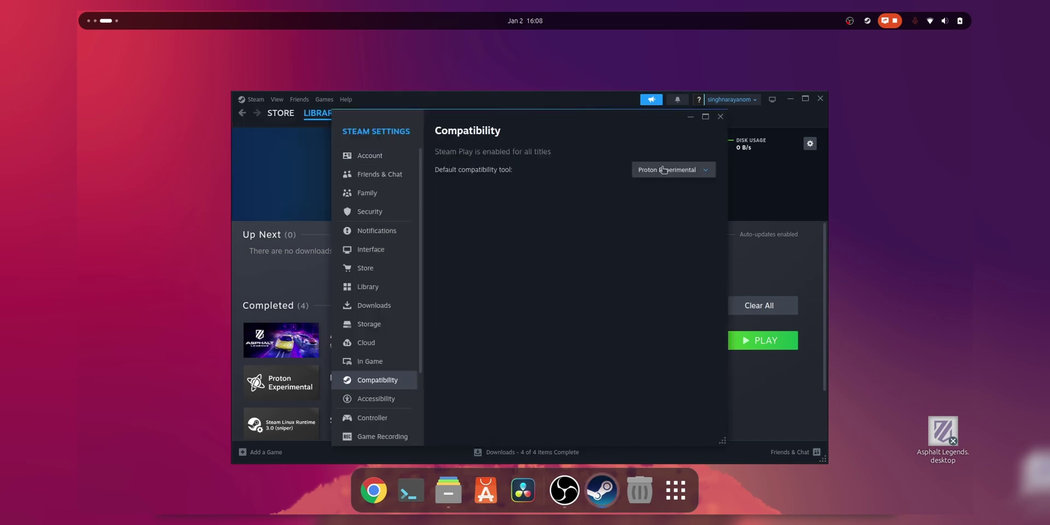
{"action": "left_click", "coordinate": [663, 170]}
{"action": "left_click", "coordinate": [504, 304]}
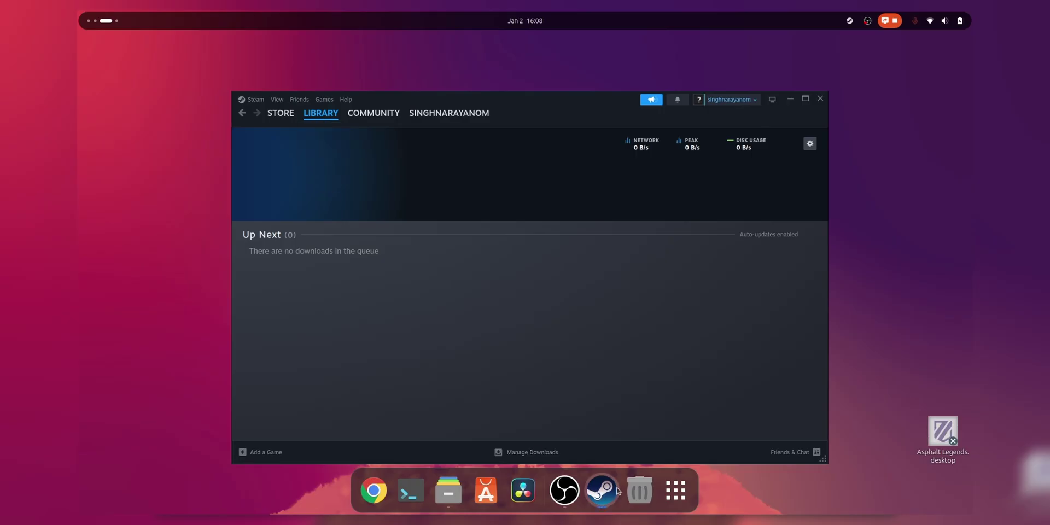
Launch Asphalt Legends from the app grid.
{"action": "left_click", "coordinate": [676, 491]}
{"action": "left_click", "coordinate": [566, 212]}
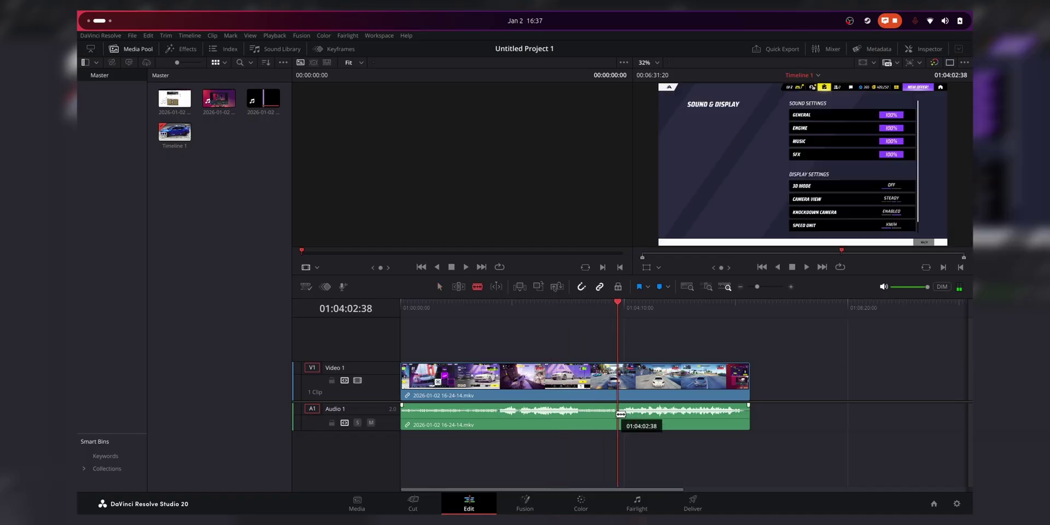
Trim the clip start and set the render to MKV/H.264 into the Videos folder.
{"action": "key", "text": "shift+["}
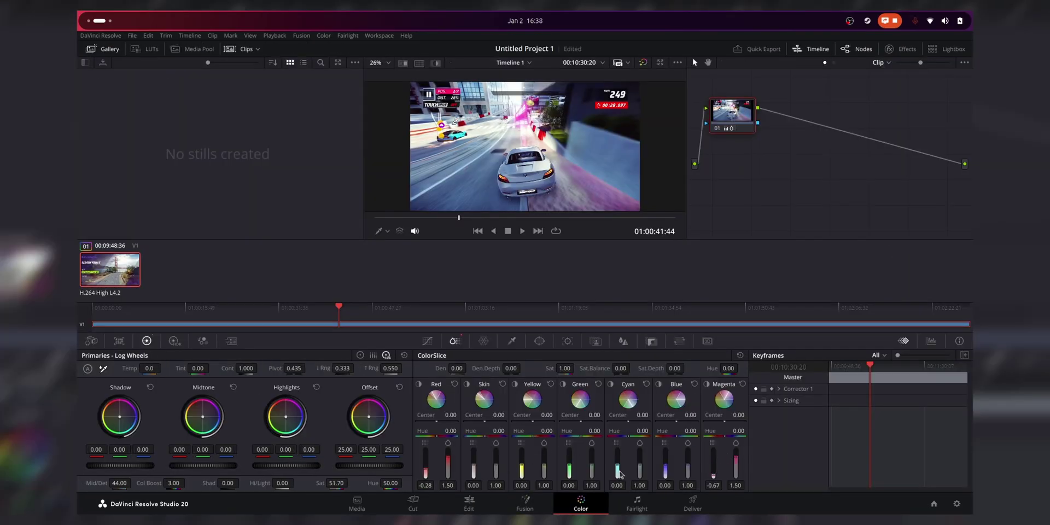
{"action": "key", "text": "shift+4"}
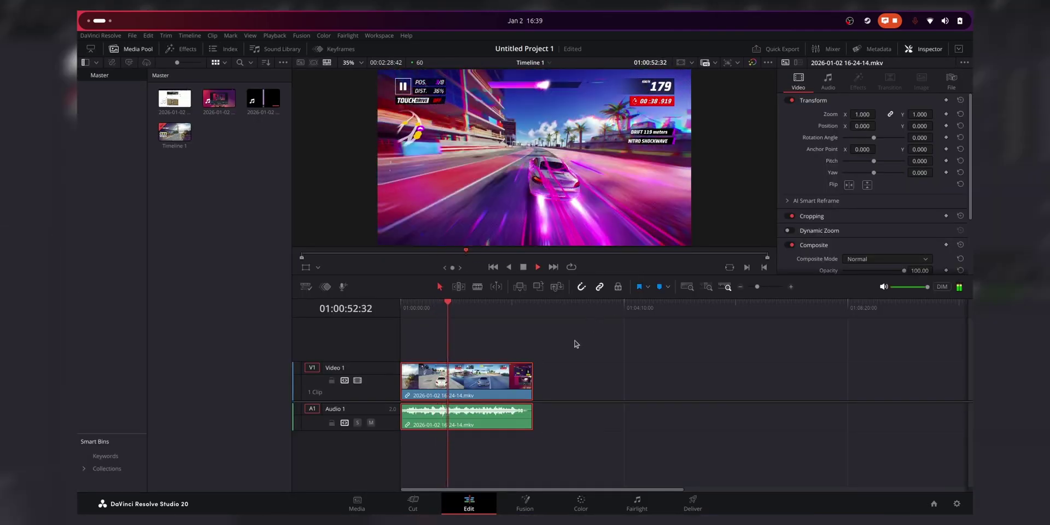
{"action": "key", "text": "shift+8"}
{"action": "left_click", "coordinate": [263, 141]}
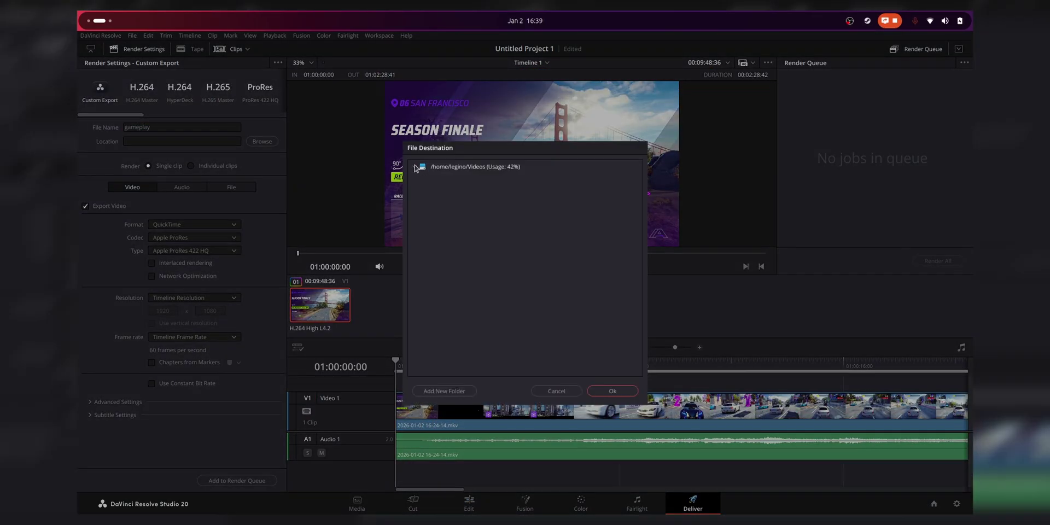
{"action": "left_click", "coordinate": [603, 393]}
{"action": "left_click", "coordinate": [195, 224]}
{"action": "left_click", "coordinate": [213, 338]}
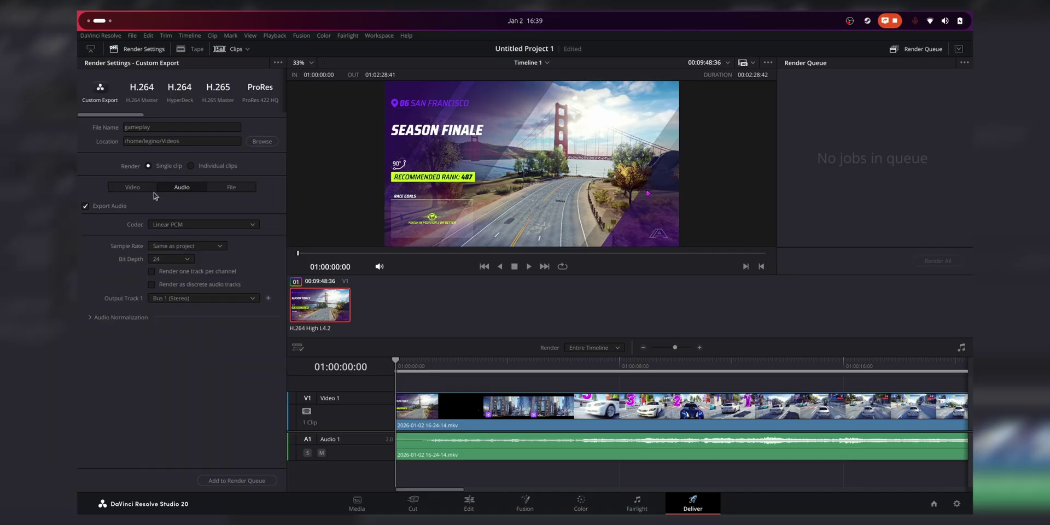
Queue and render the timeline as gameplay.mkv, then open a new terminal window.
{"action": "left_click", "coordinate": [237, 480]}
{"action": "left_click", "coordinate": [938, 261]}
{"action": "key", "text": "super"}
{"action": "left_click", "coordinate": [411, 491]}
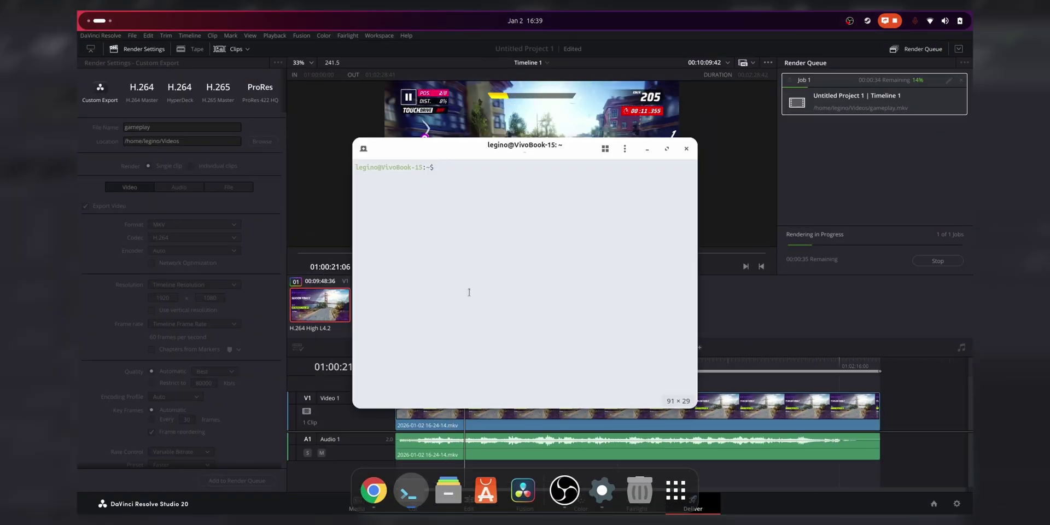